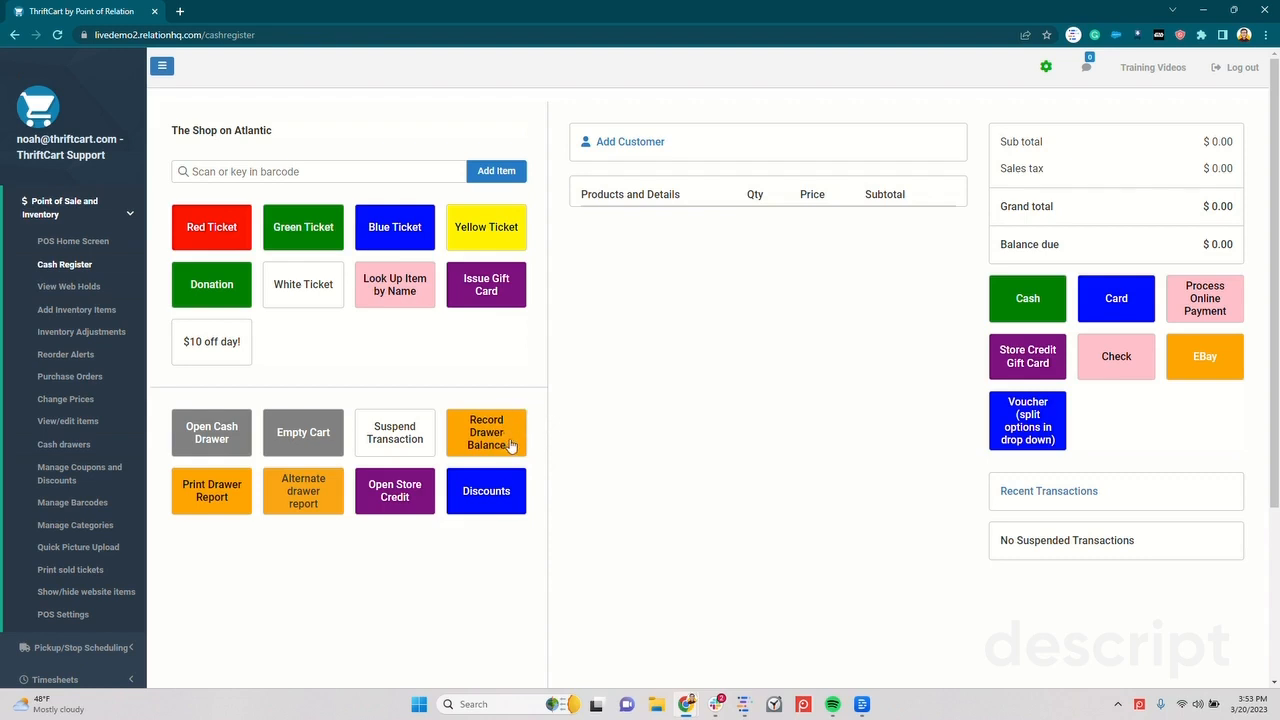
- Bring up the record-actual-balance form for cash drawer register 1
{"action": "left_click", "coordinate": [512, 444]}
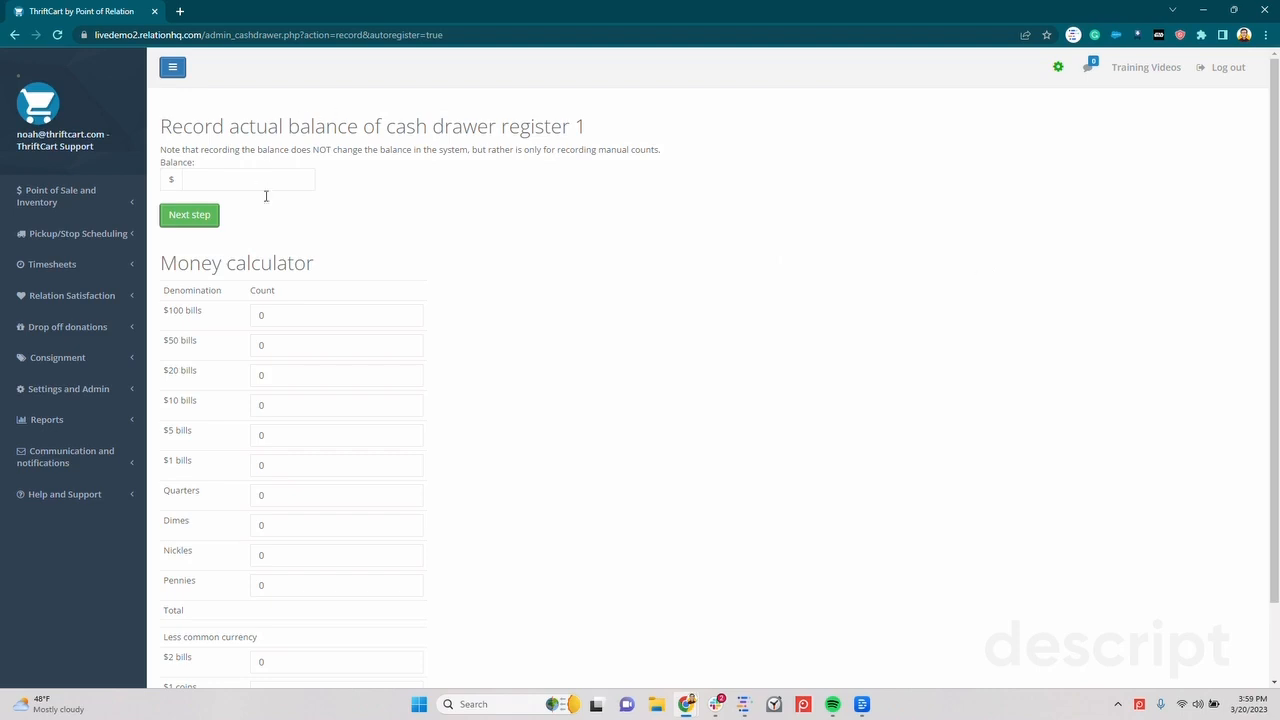
{"action": "left_click", "coordinate": [215, 180]}
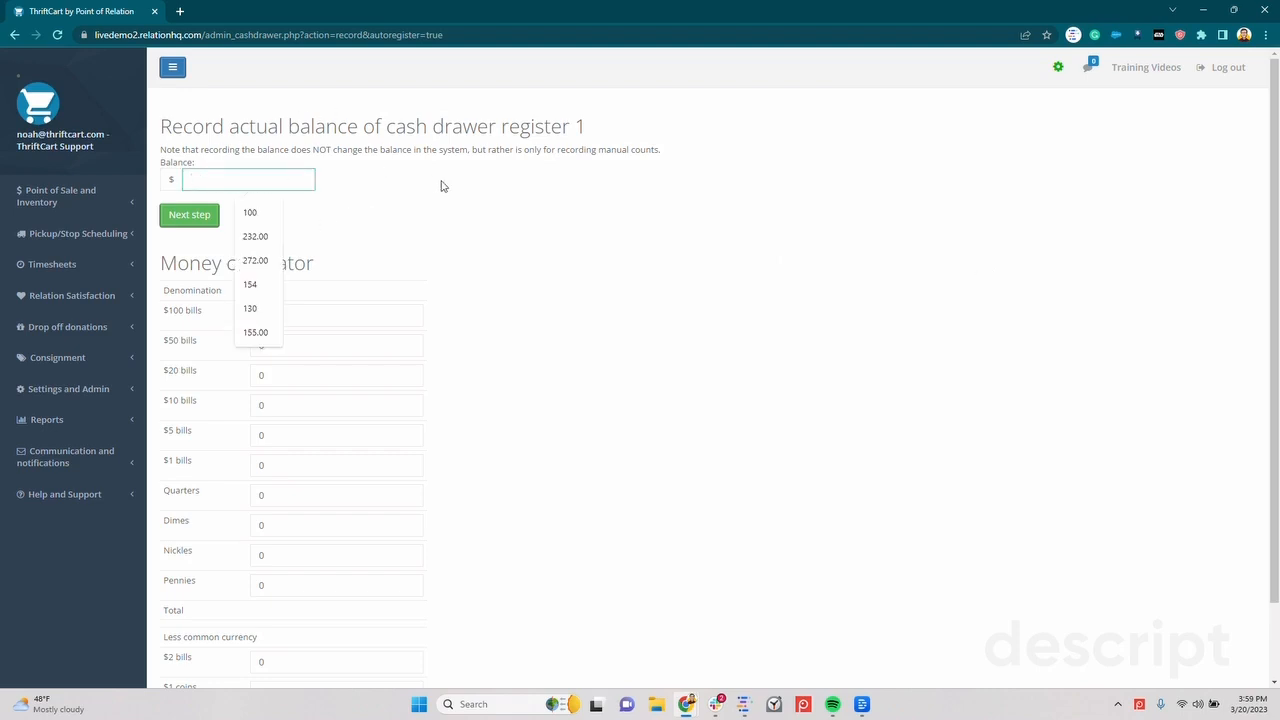
{"action": "scroll", "coordinate": [443, 186], "scroll_direction": "down", "scroll_amount": 2}
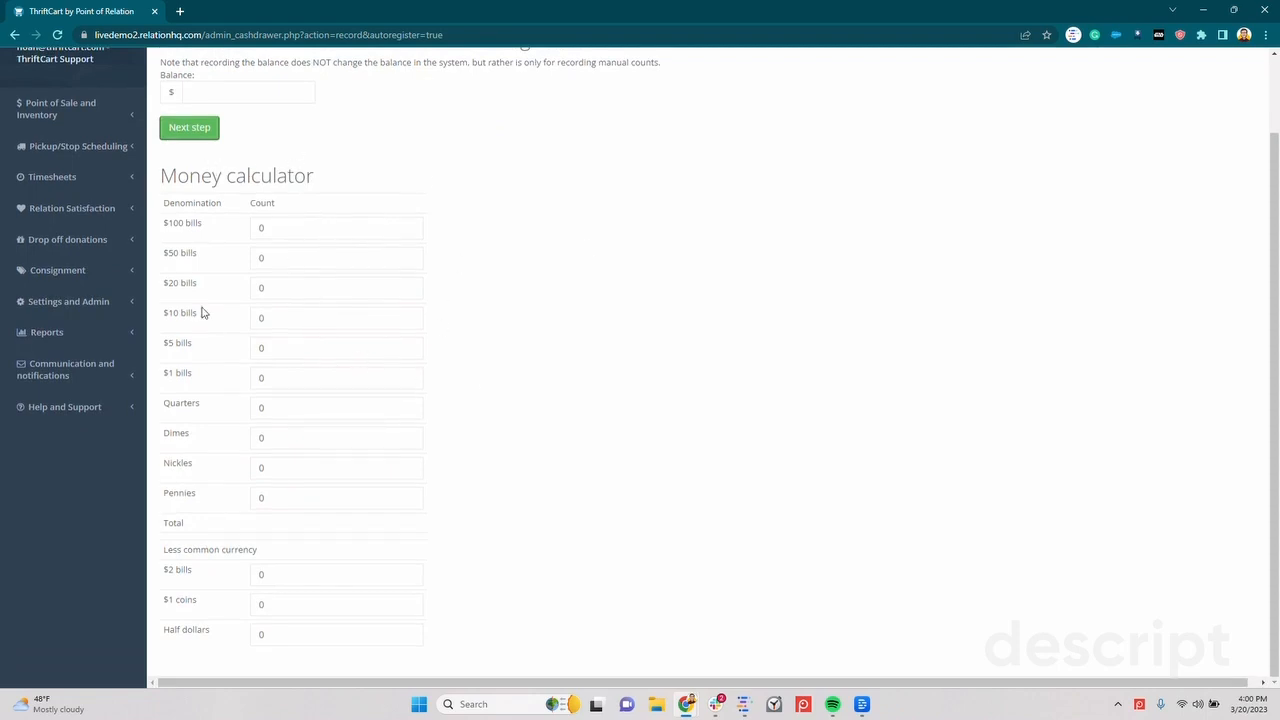
{"action": "scroll", "coordinate": [393, 309], "scroll_direction": "up", "scroll_amount": 2}
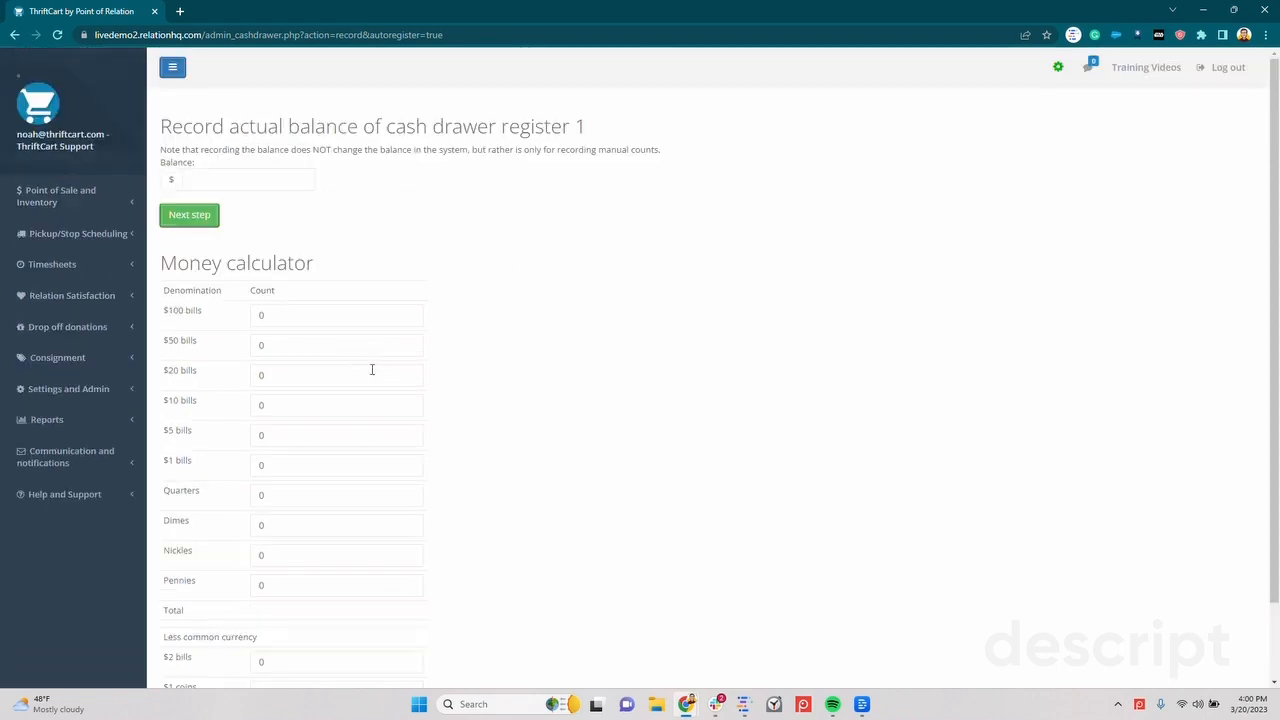
- Enter the denomination counts in the money calculator so the balance auto-fills to 387.38
{"action": "double_click", "coordinate": [314, 346]}
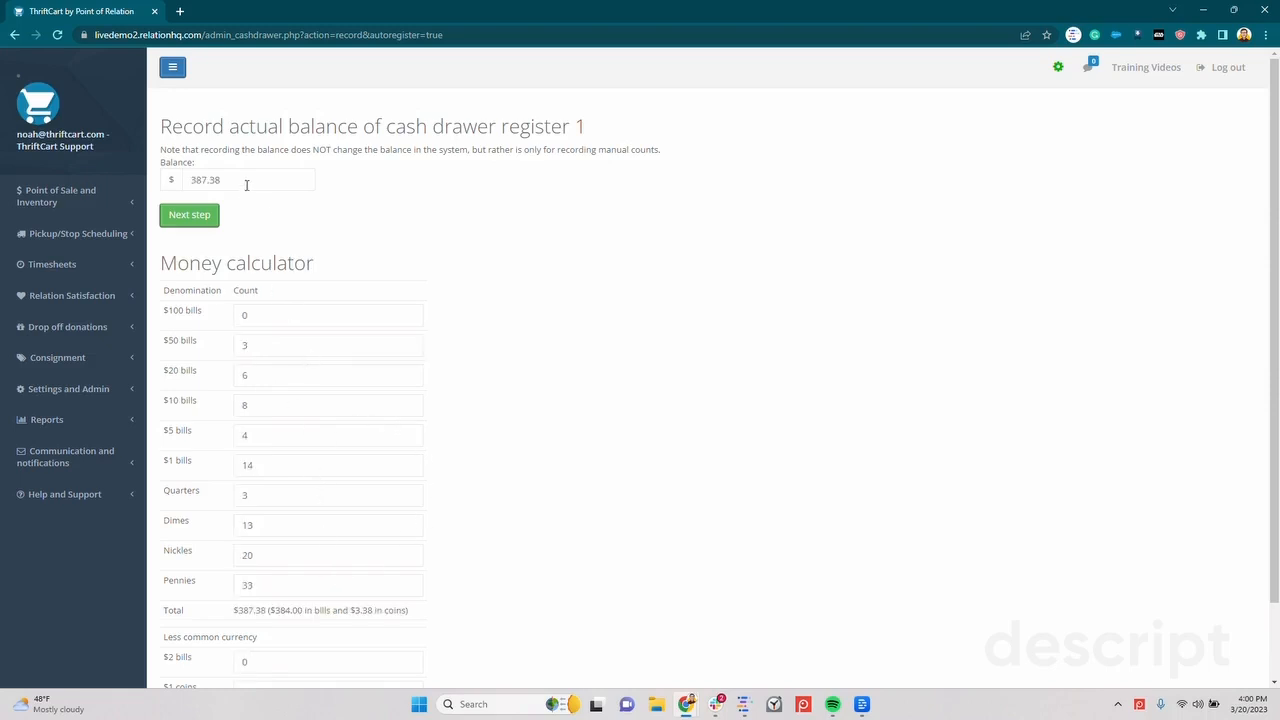
{"action": "left_click_drag", "start_coordinate": [246, 181], "coordinate": [193, 181]}
{"action": "left_click", "coordinate": [243, 179]}
{"action": "left_click_drag", "start_coordinate": [232, 181], "coordinate": [187, 183]}
{"action": "left_click", "coordinate": [311, 214]}
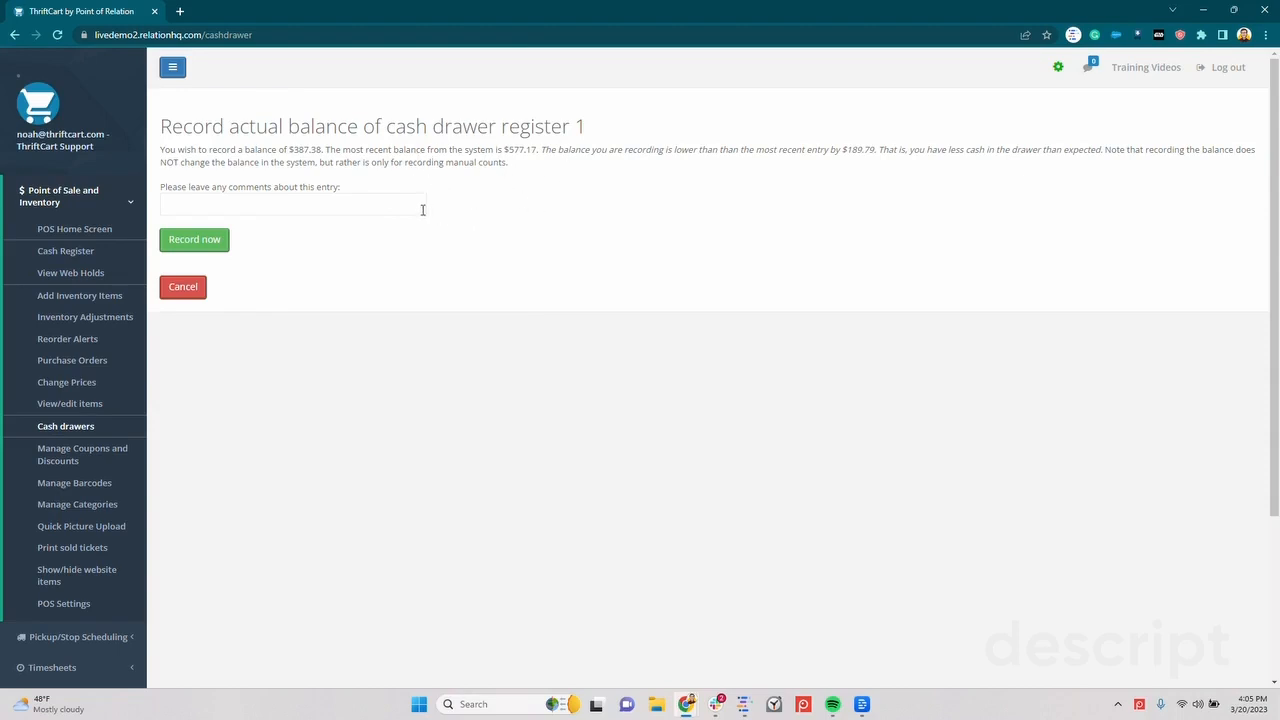
- Review the message comparing the $387.38 count with the $577.17 system balance ($189.79 short)
{"action": "left_click_drag", "start_coordinate": [161, 149], "coordinate": [538, 152]}
{"action": "left_click", "coordinate": [323, 152]}
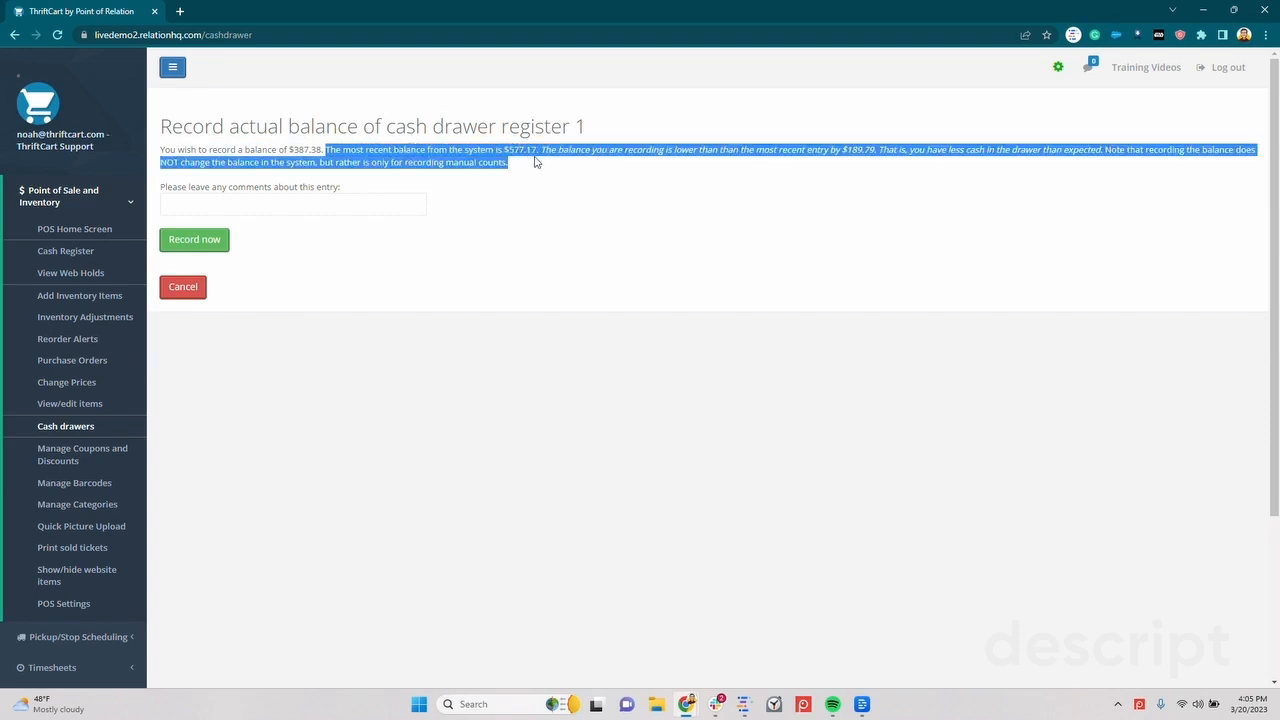
{"action": "left_click", "coordinate": [542, 151]}
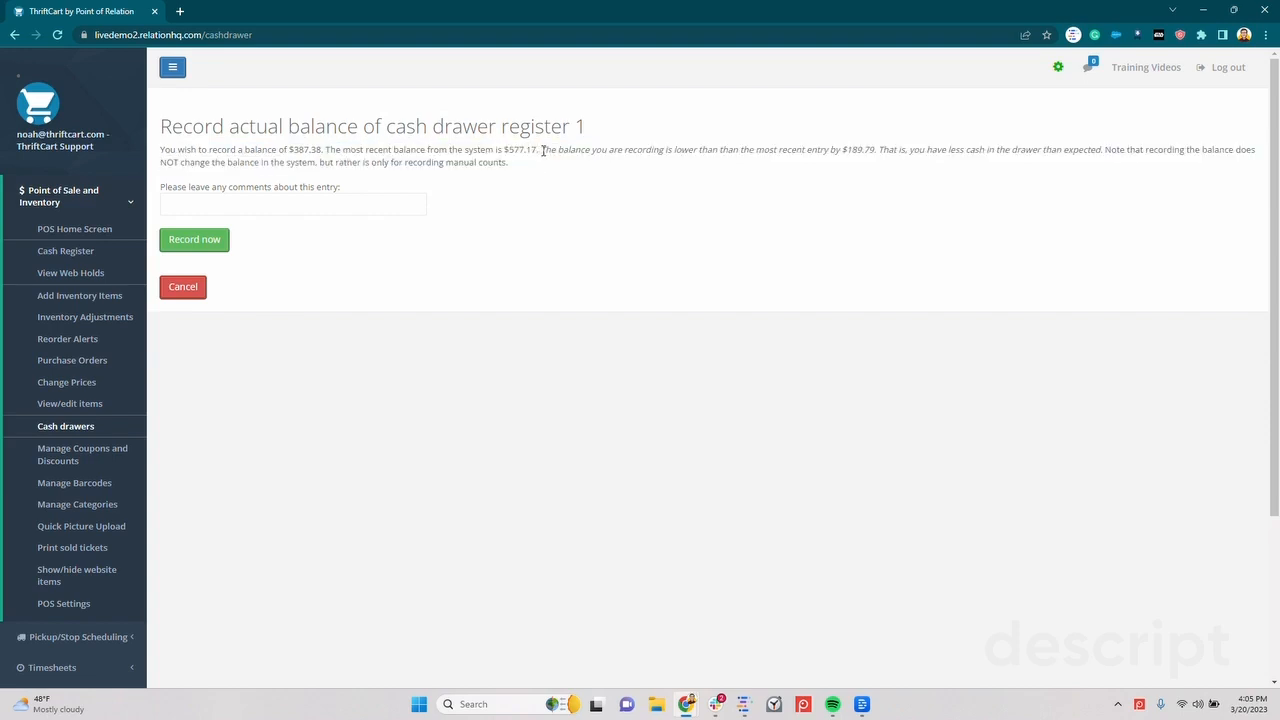
{"action": "left_click_drag", "start_coordinate": [542, 151], "coordinate": [873, 149]}
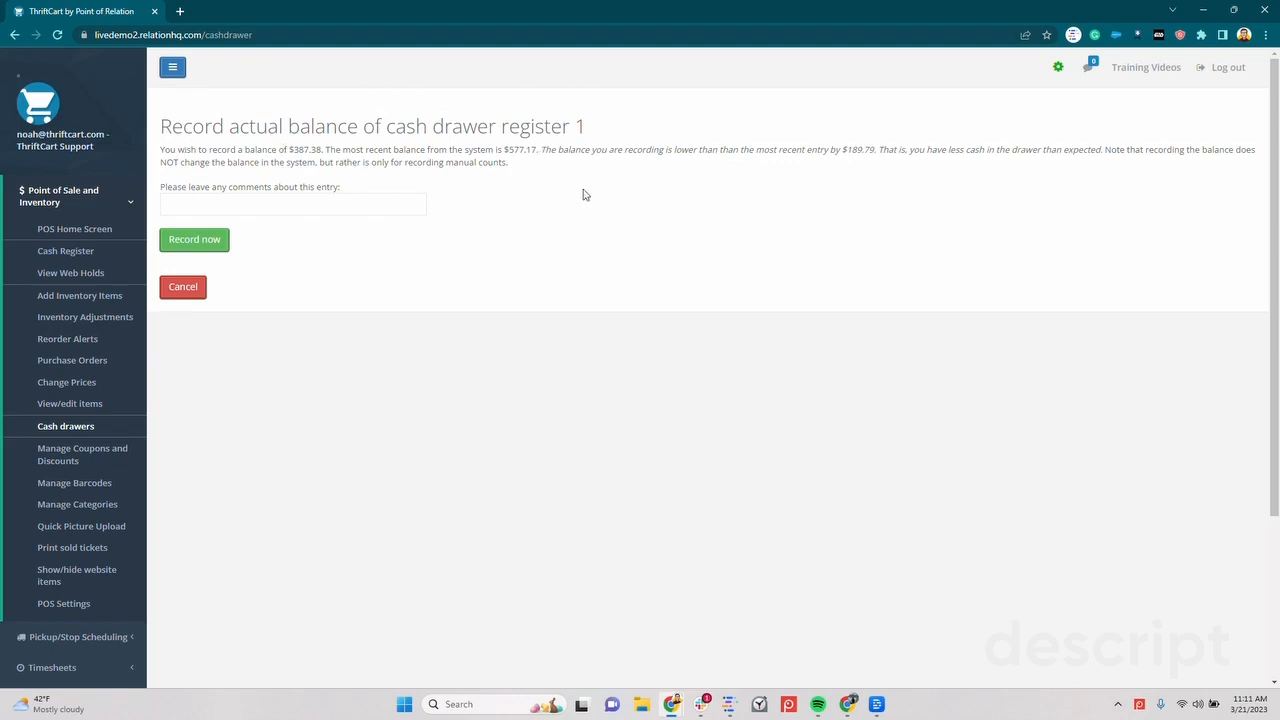
- Write the comment 'Accidentally ran duplicate transactions!' for the $387.38 entry
{"action": "left_click", "coordinate": [257, 200]}
{"action": "left_click", "coordinate": [480, 180]}
{"action": "double_click", "coordinate": [508, 150]}
{"action": "left_click", "coordinate": [300, 203]}
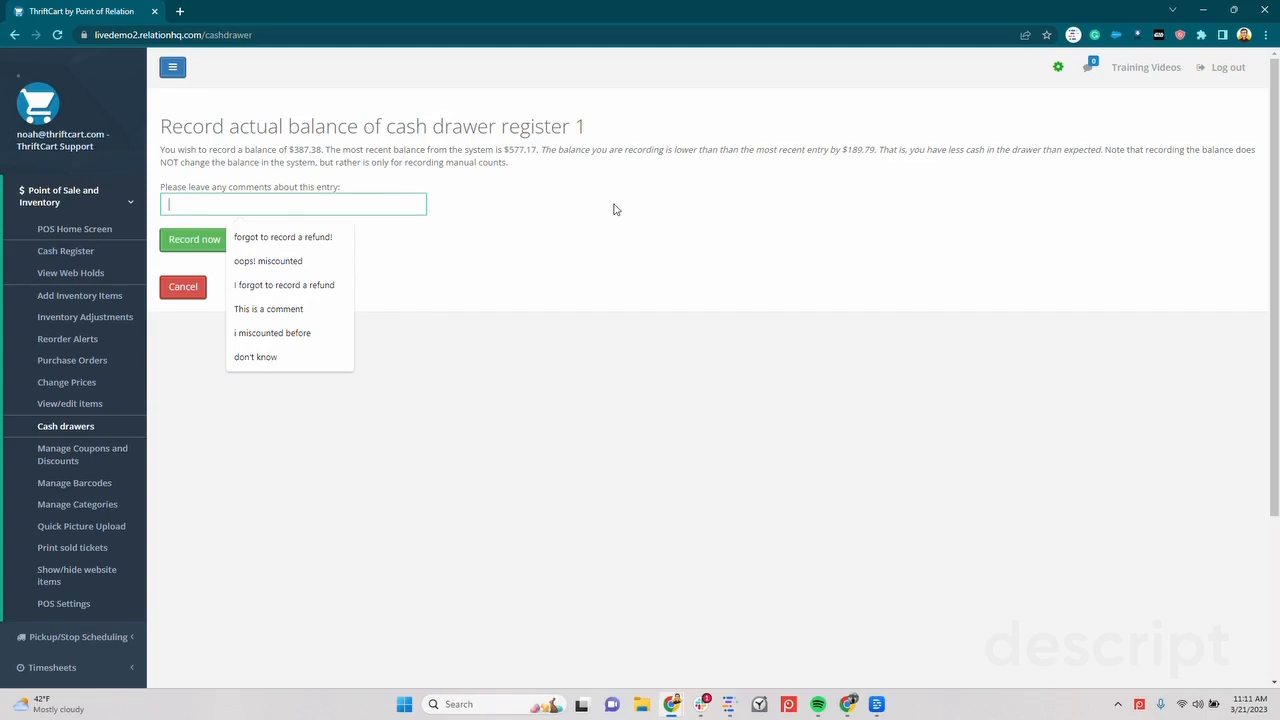
{"action": "type", "text": "Accidentally ran dup"}
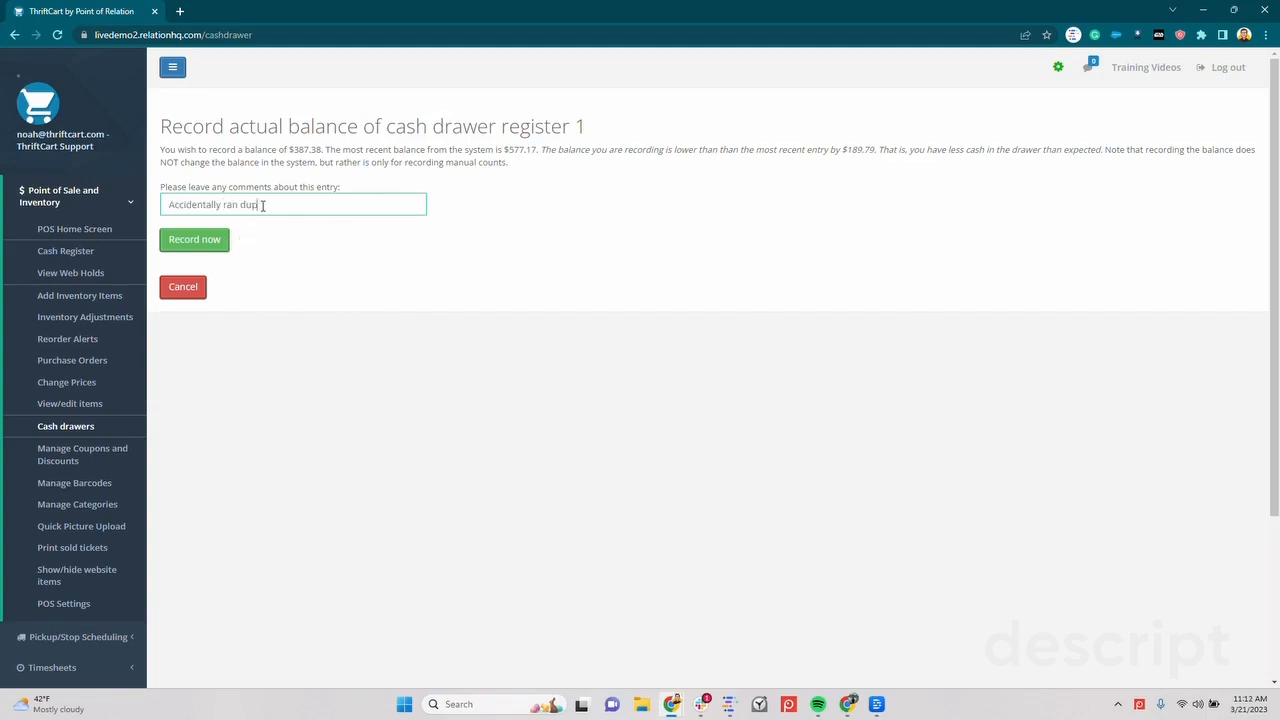
{"action": "type", "text": "licate transactions!"}
{"action": "left_click", "coordinate": [280, 170]}
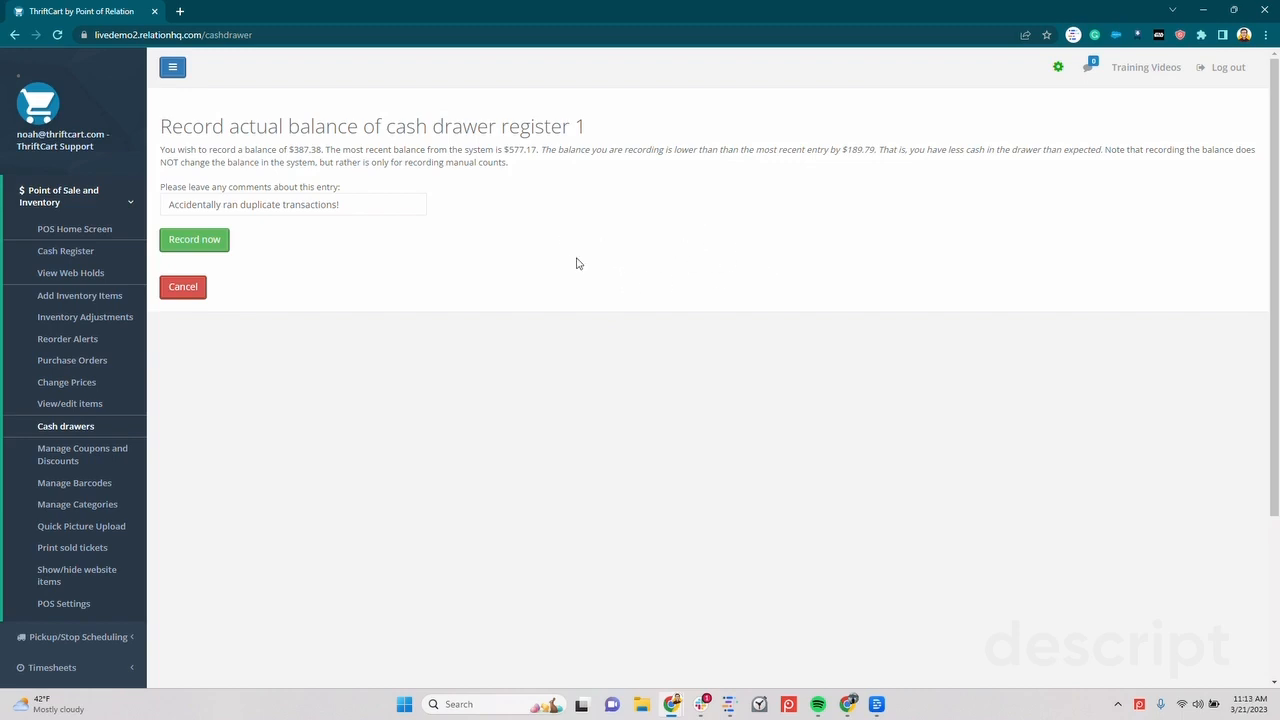
- Record the entry with its comment and confirm register 1 shows $100.00 on Cash Drawer Management
{"action": "left_click", "coordinate": [192, 246]}
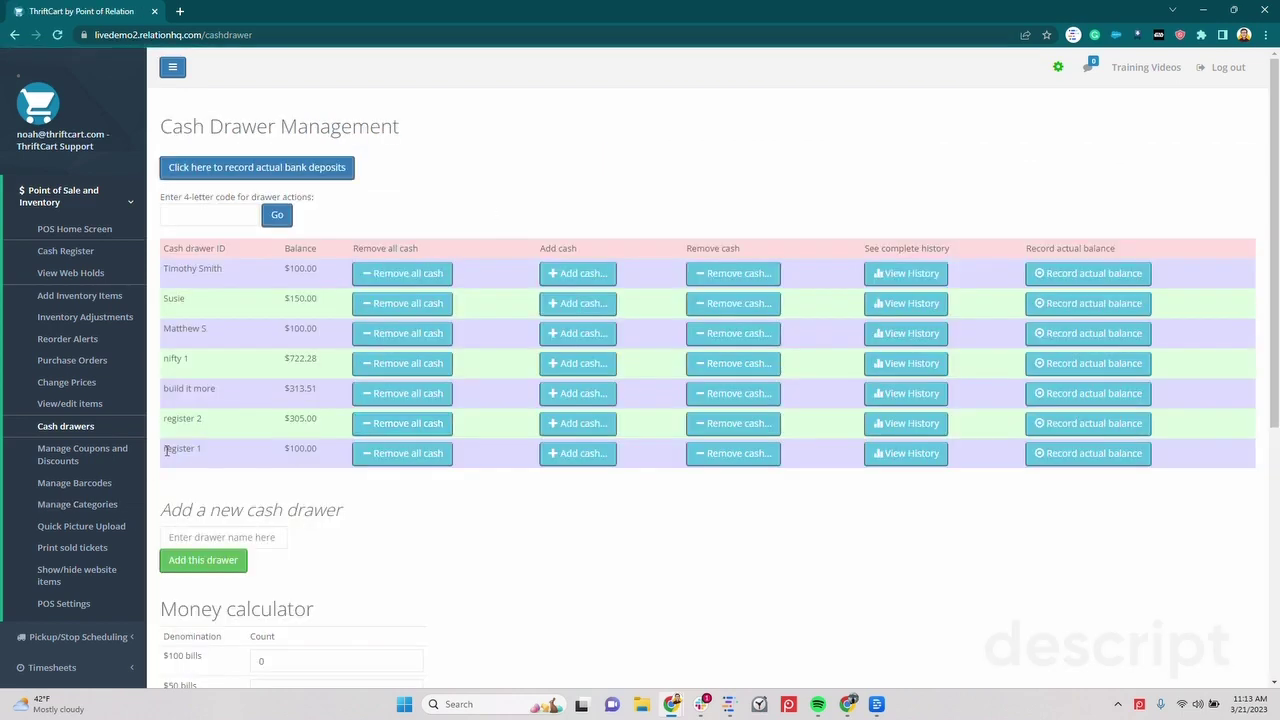
{"action": "left_click_drag", "start_coordinate": [165, 449], "coordinate": [323, 455]}
{"action": "left_click", "coordinate": [325, 457]}
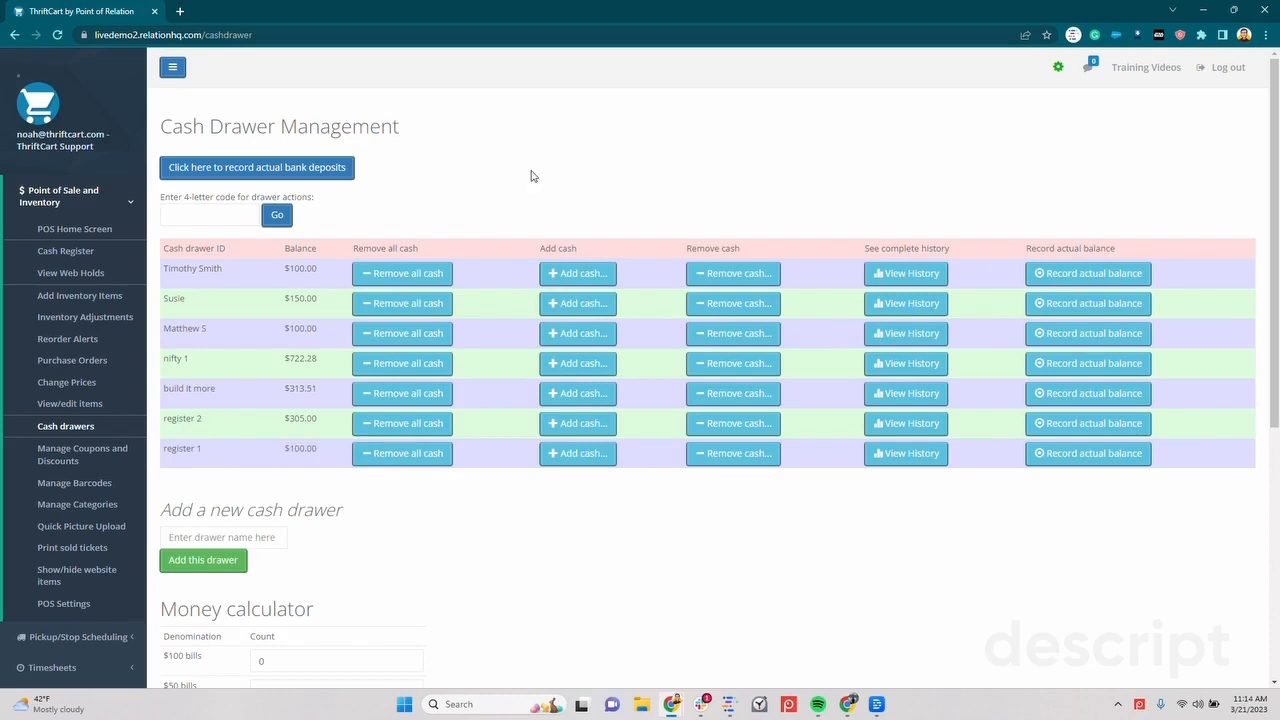